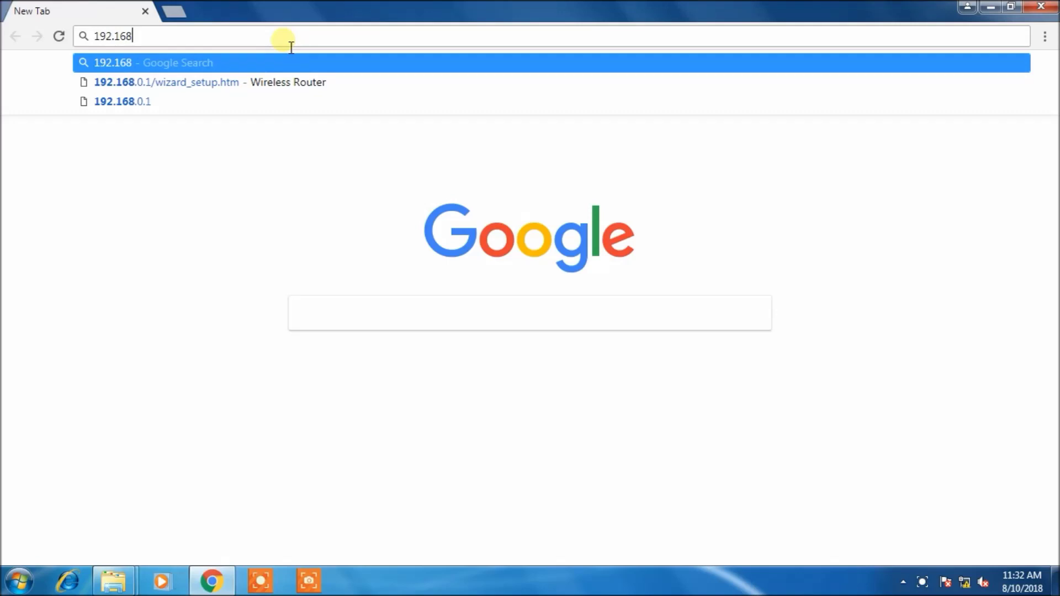
# Load the router admin page at 192.168.0.1 and rename the wireless network to pmgs
pyautogui.write('0.1')
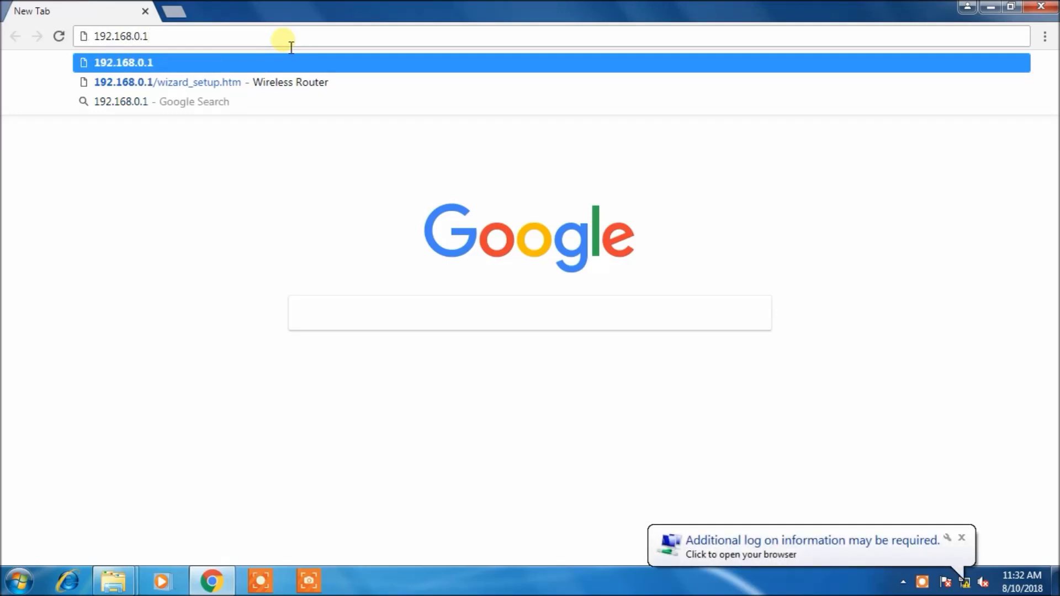
pyautogui.press('Return')
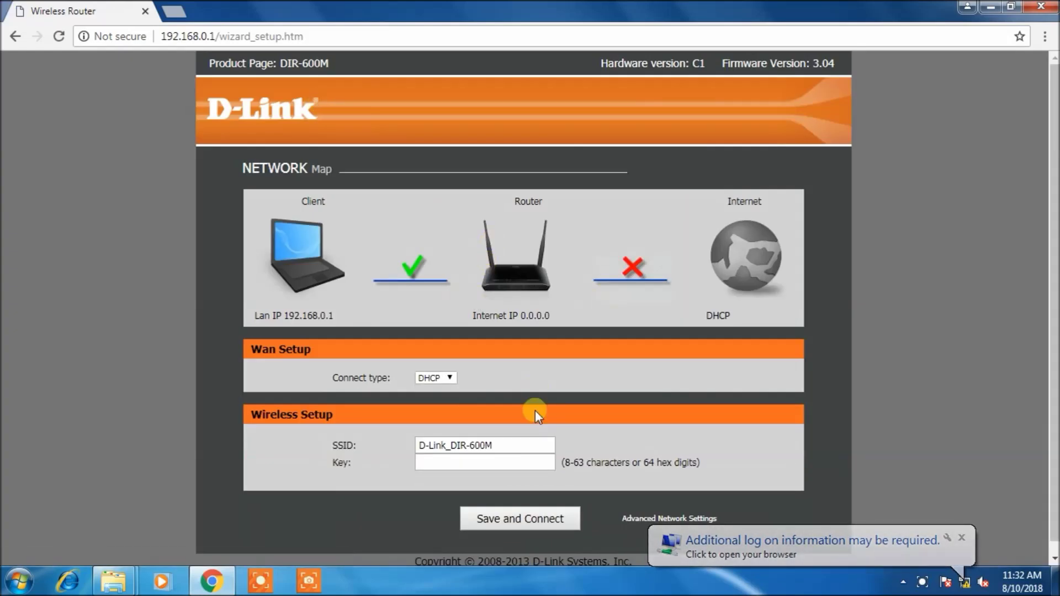
pyautogui.click(518, 446)
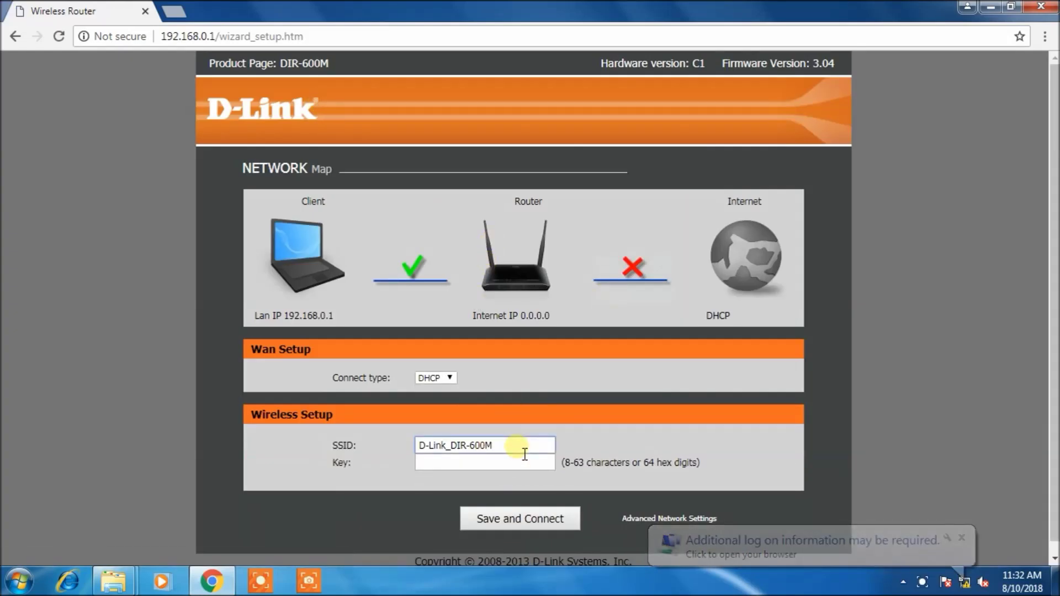
pyautogui.press('BackSpace')
pyautogui.press('BackSpace')
pyautogui.press('BackSpace')
pyautogui.press('BackSpace')
pyautogui.press('BackSpace')
pyautogui.press('BackSpace')
pyautogui.press('BackSpace')
pyautogui.press('BackSpace')
pyautogui.press('BackSpace')
pyautogui.press('BackSpace')
pyautogui.press('BackSpace')
pyautogui.press('BackSpace')
pyautogui.press('BackSpace')
pyautogui.press('BackSpace')
pyautogui.press('BackSpace')
pyautogui.write('pmgs')
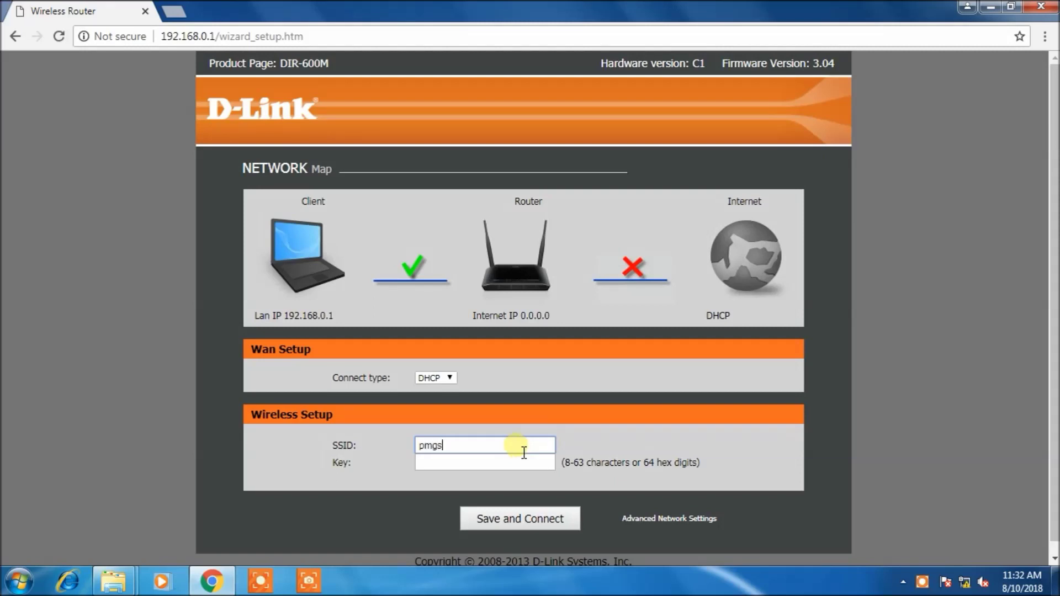
# Enter the wireless network key and save and connect
pyautogui.click(507, 465)
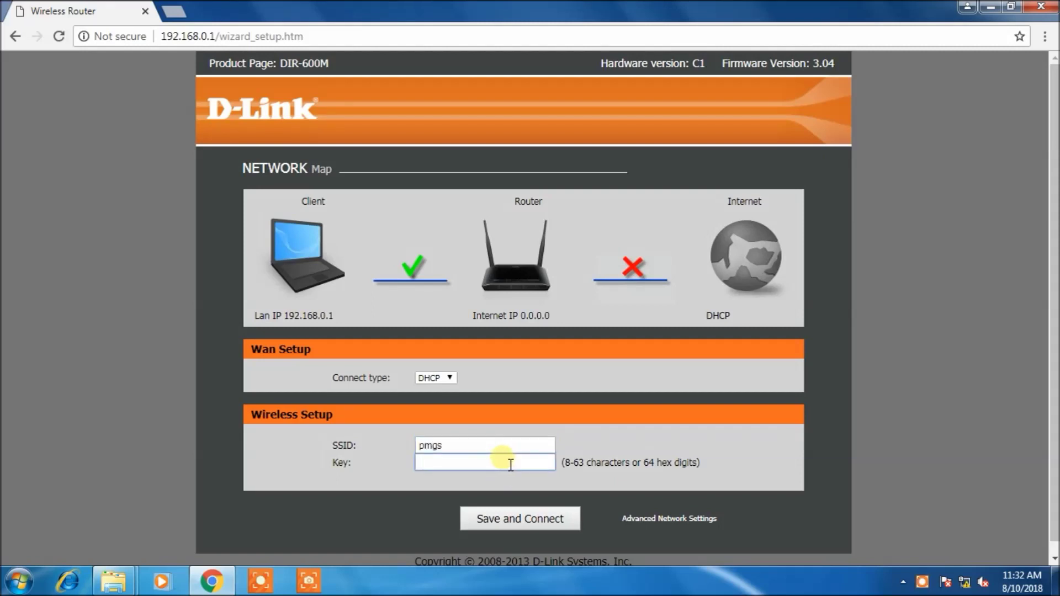
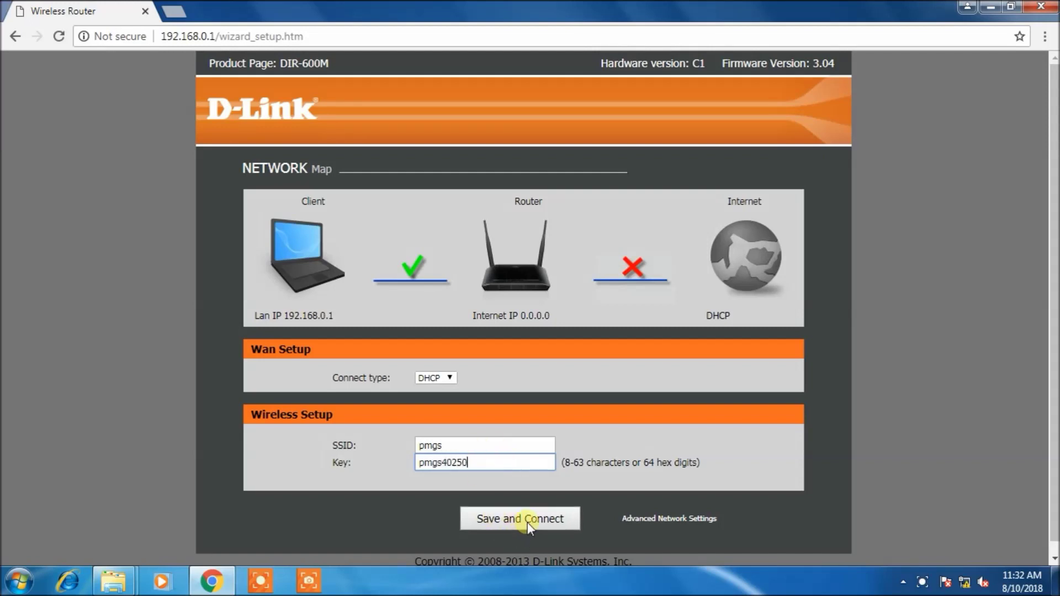
pyautogui.click(534, 521)
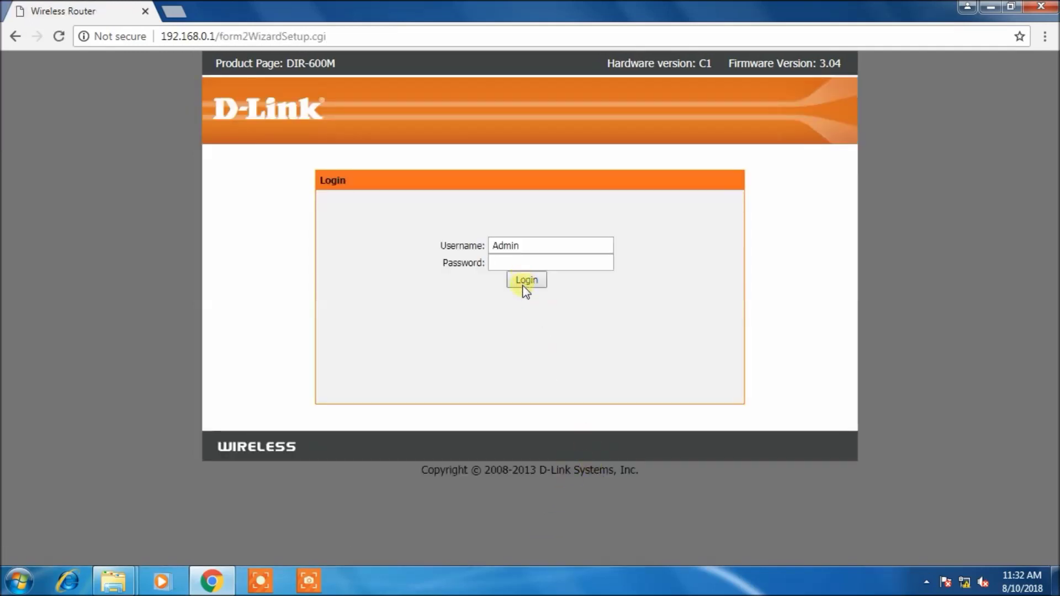
# Log in, apply the Wireless Basics settings, and go to the Wireless Repeater page
pyautogui.click(524, 283)
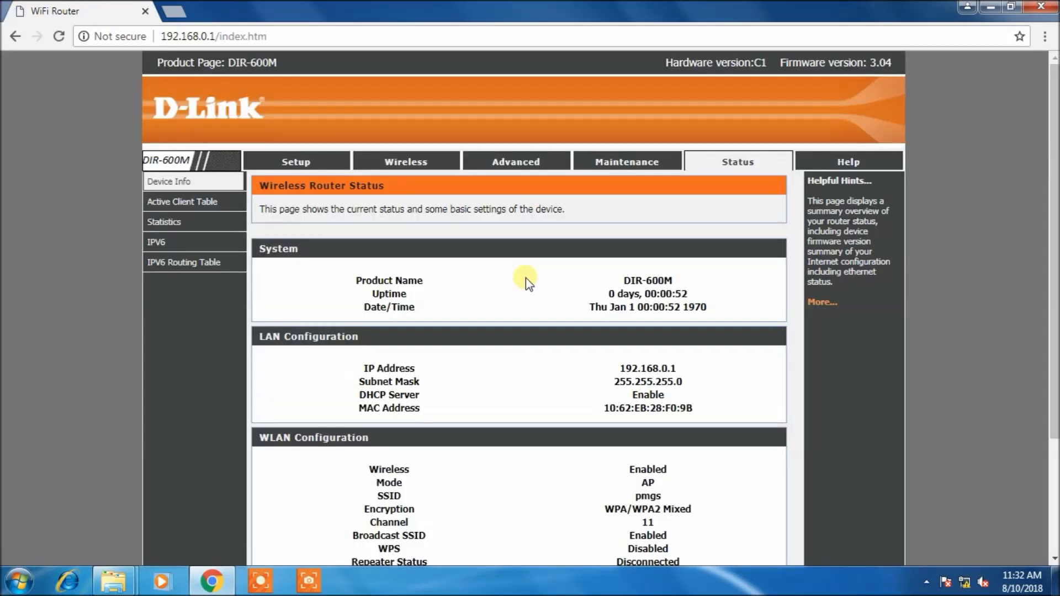
pyautogui.click(411, 161)
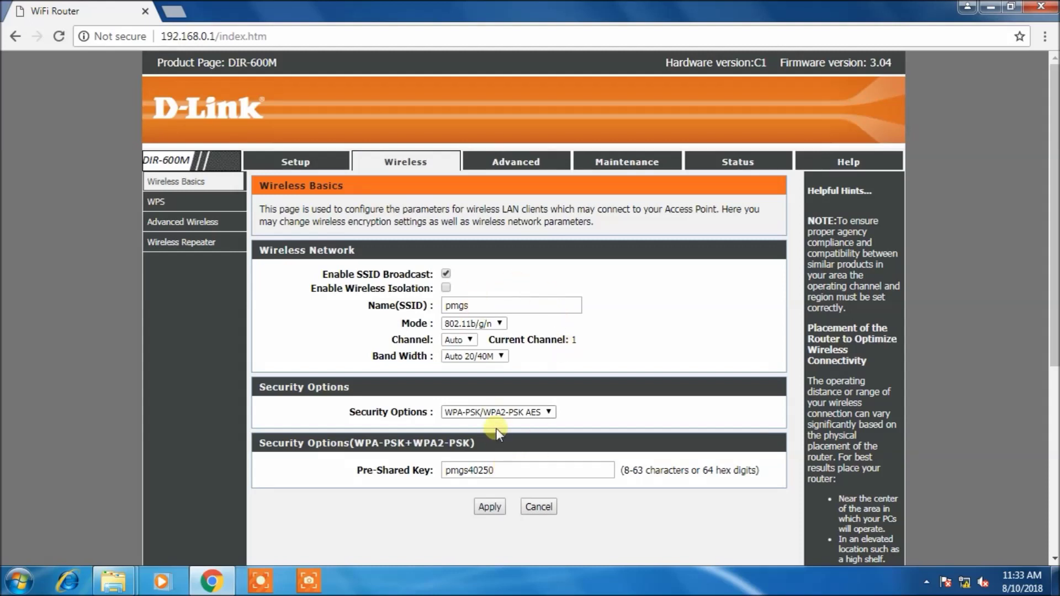
pyautogui.click(489, 510)
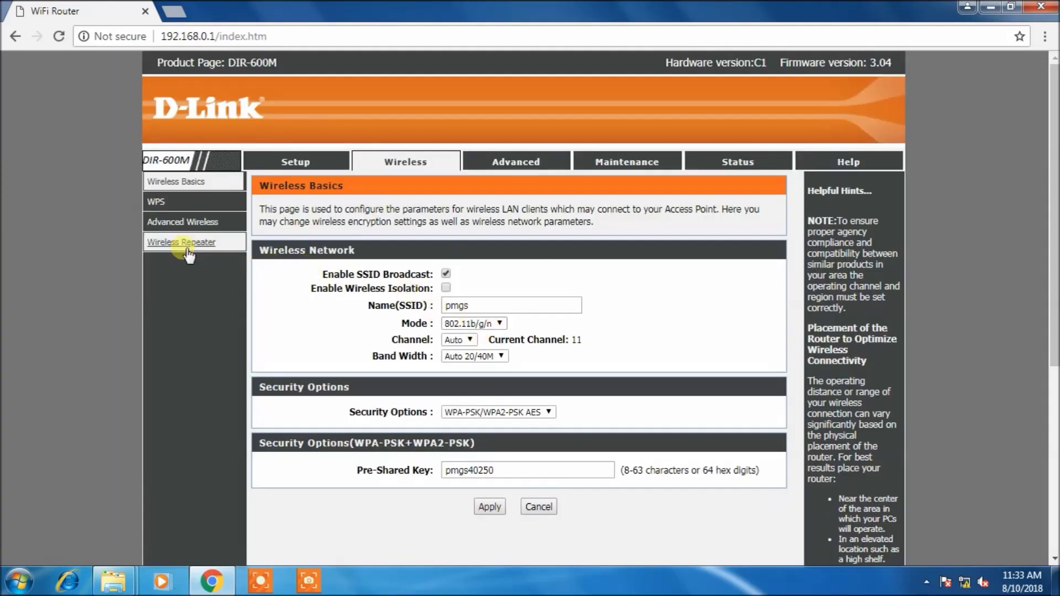
pyautogui.click(182, 243)
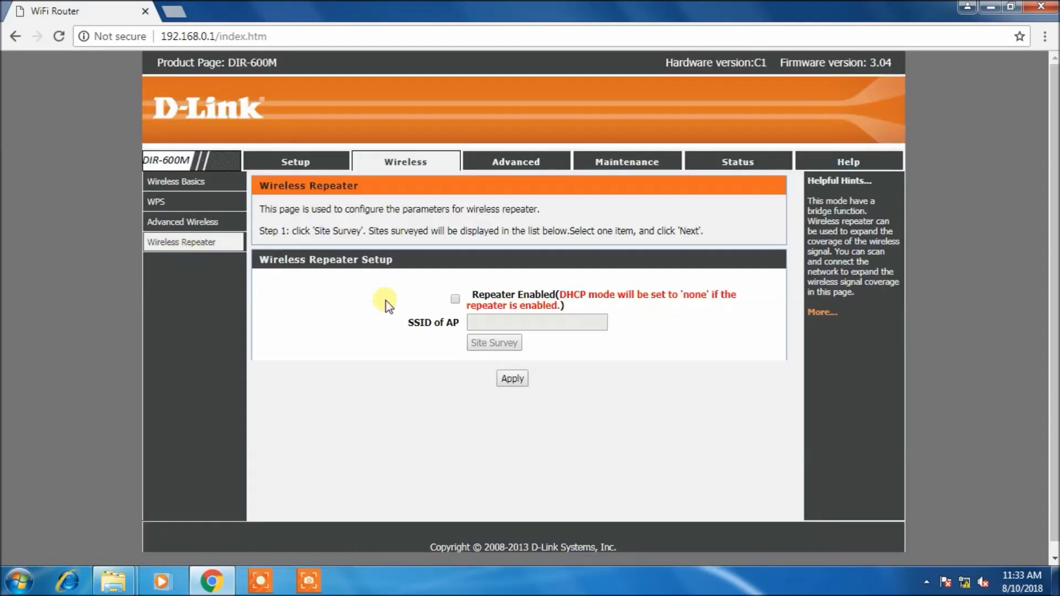
# Enable repeater mode, accept DHCP mode none, rescan with Site Survey, and select pmgs
pyautogui.click(454, 299)
pyautogui.click(507, 344)
pyautogui.click(609, 139)
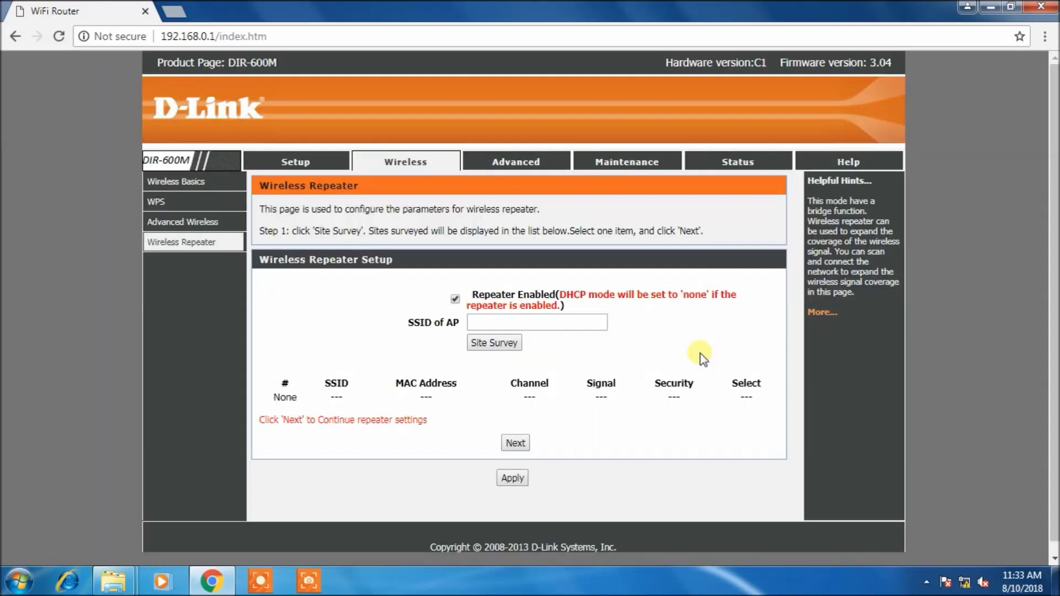
pyautogui.click(499, 343)
pyautogui.click(505, 343)
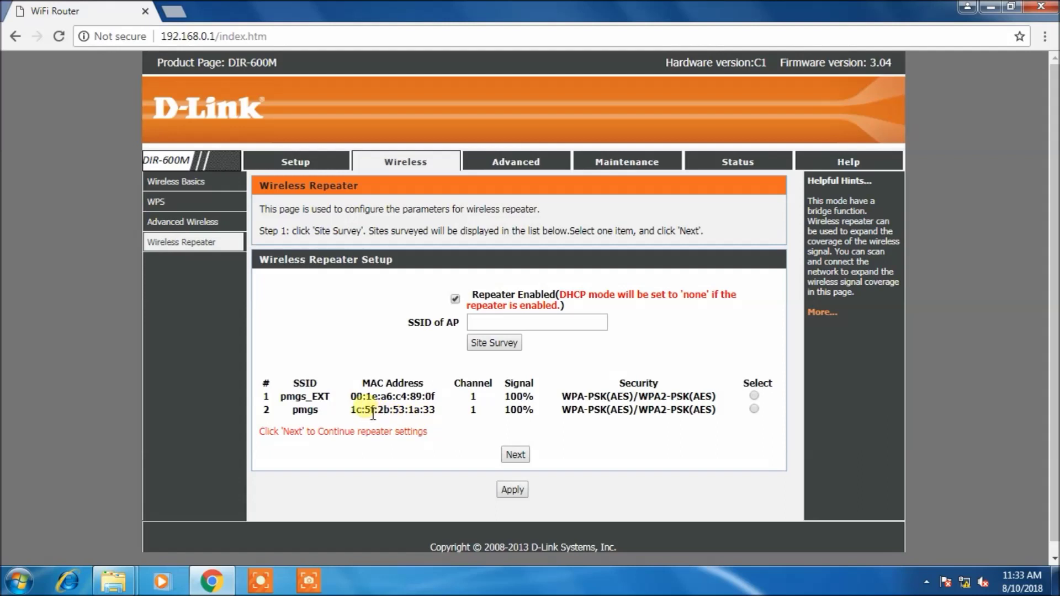
pyautogui.click(754, 409)
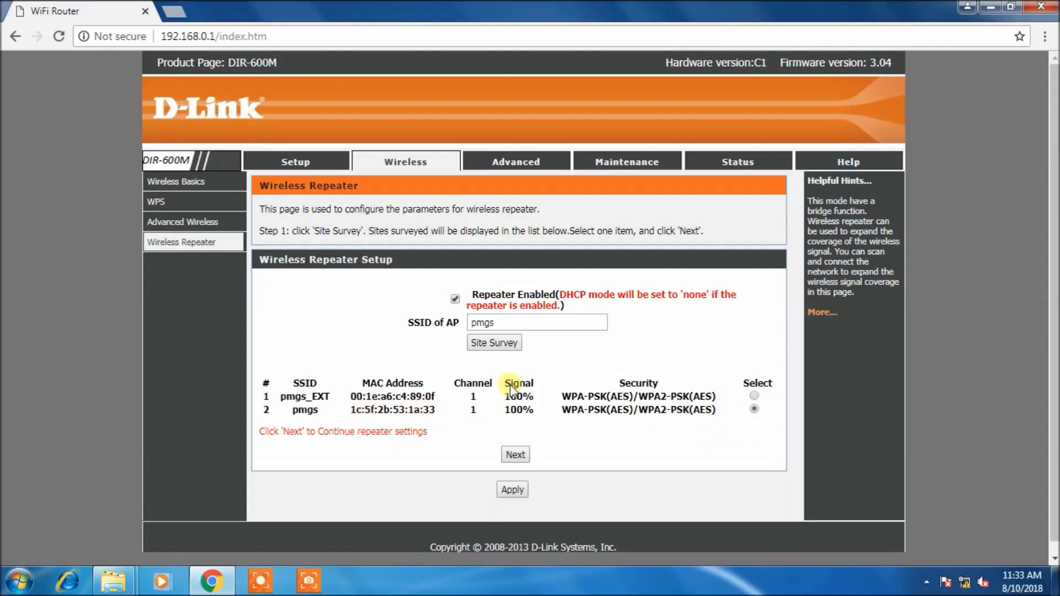
pyautogui.click(515, 455)
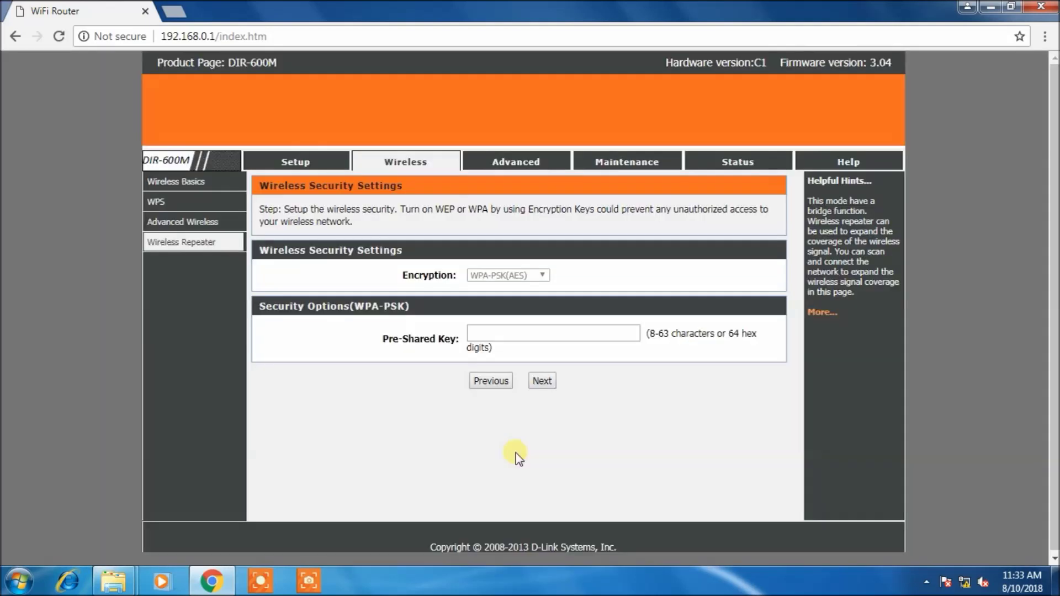
# Enter the pmgs Wi-Fi password as the WPA pre-shared key and continue
pyautogui.click(570, 338)
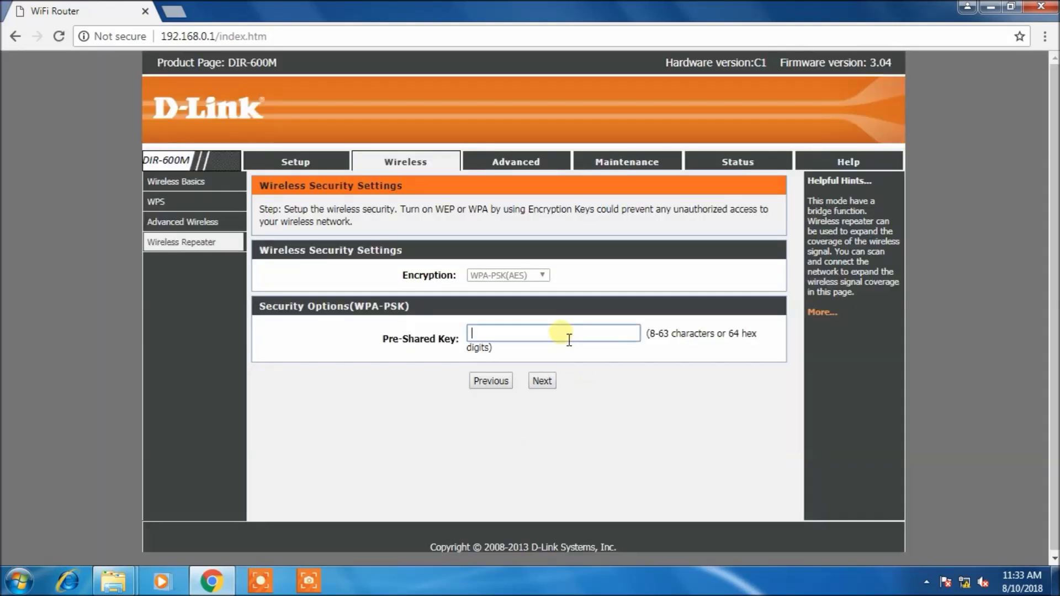
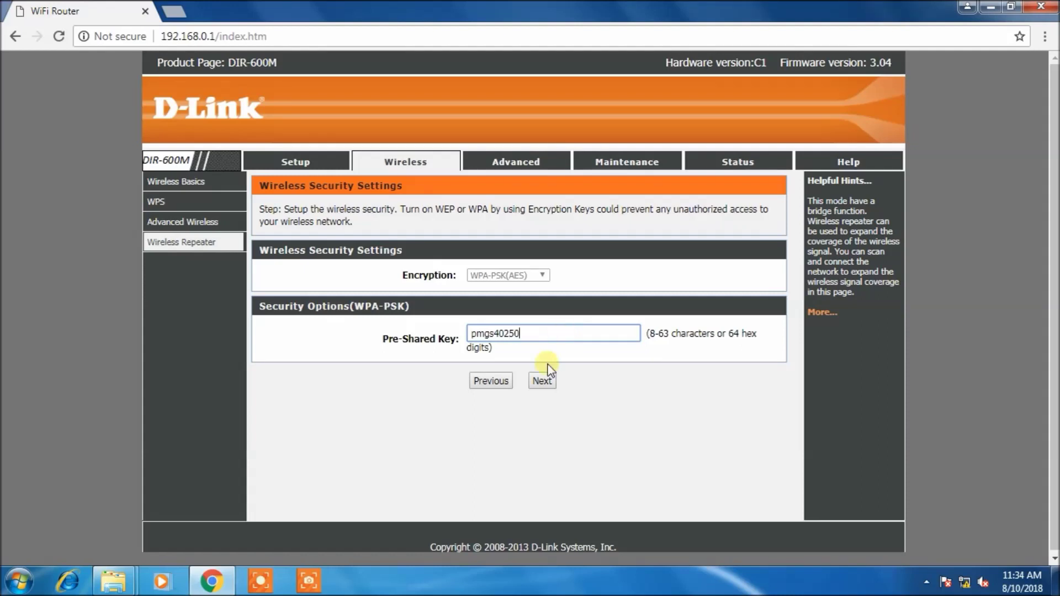
pyautogui.click(545, 382)
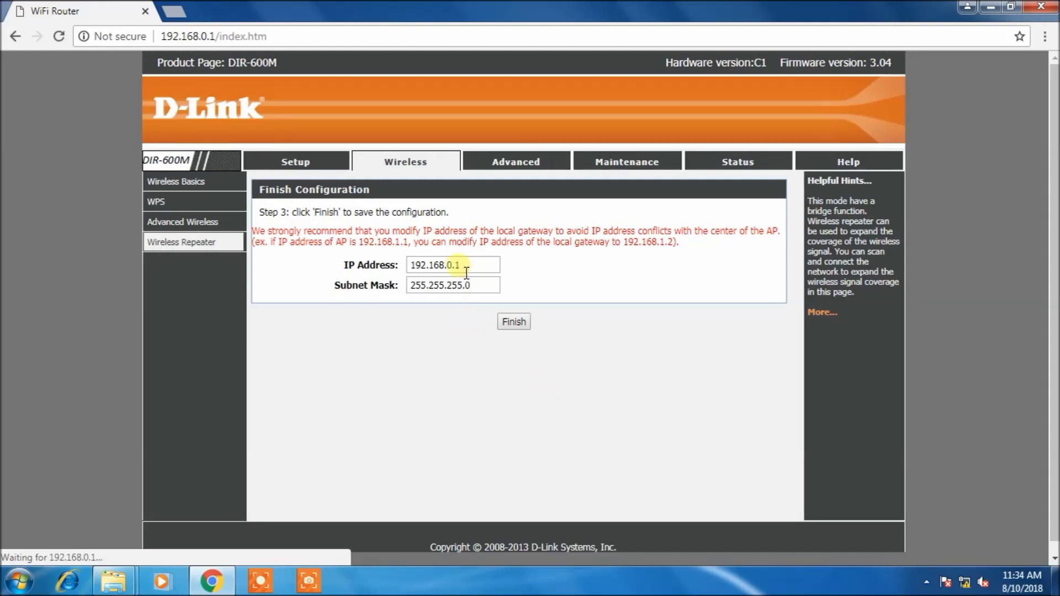
# Change the router's IP from 192.168.0.1 to 192.168.3.2, finish, and confirm the LAN change
pyautogui.click(459, 269)
pyautogui.press('BackSpace')
pyautogui.press('BackSpace')
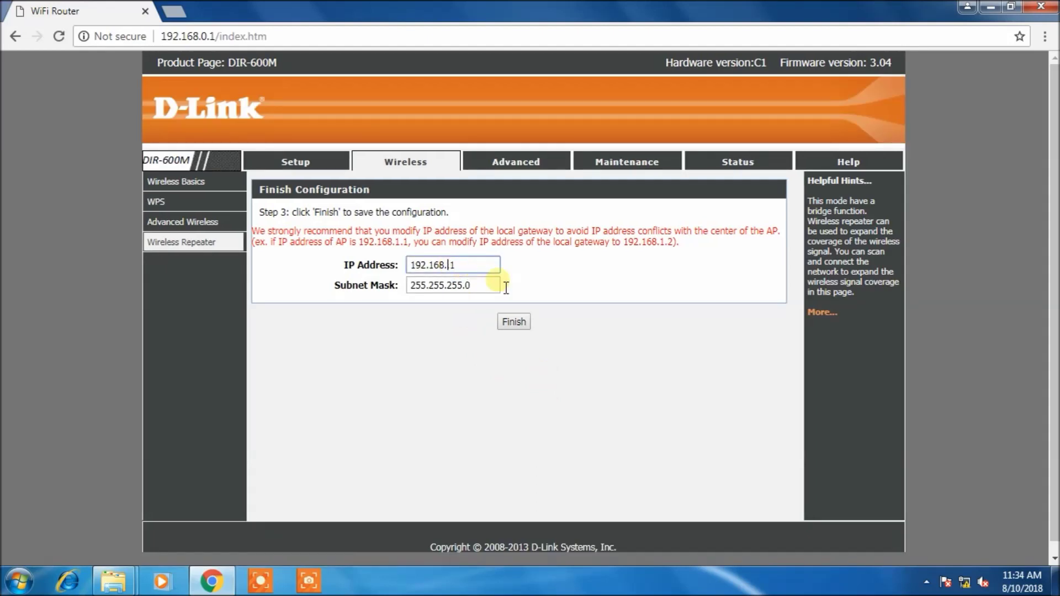
pyautogui.write('3')
pyautogui.click(471, 267)
pyautogui.write('2')
pyautogui.click(519, 323)
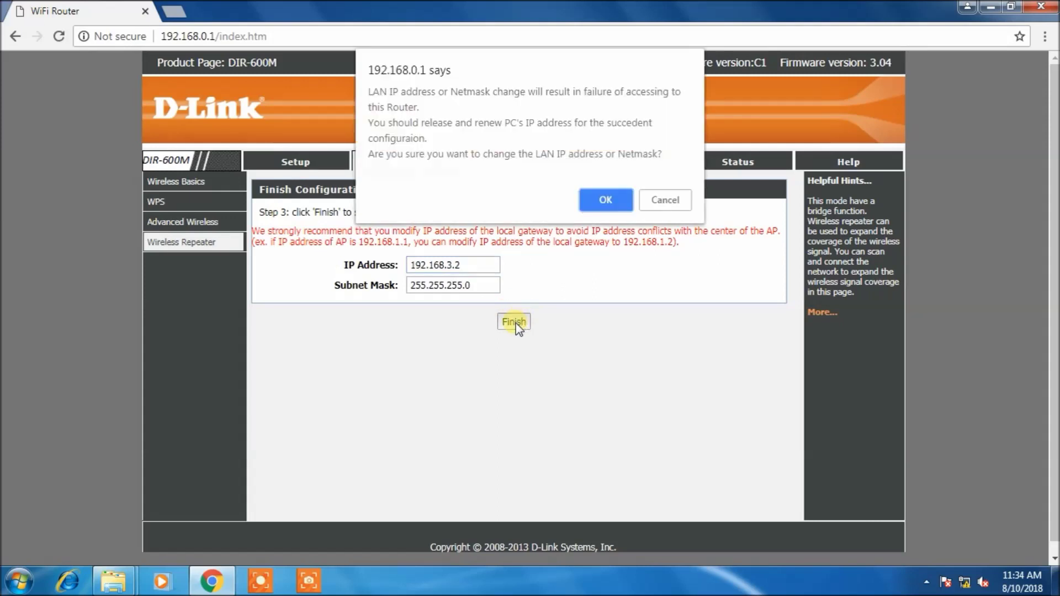
pyautogui.click(601, 201)
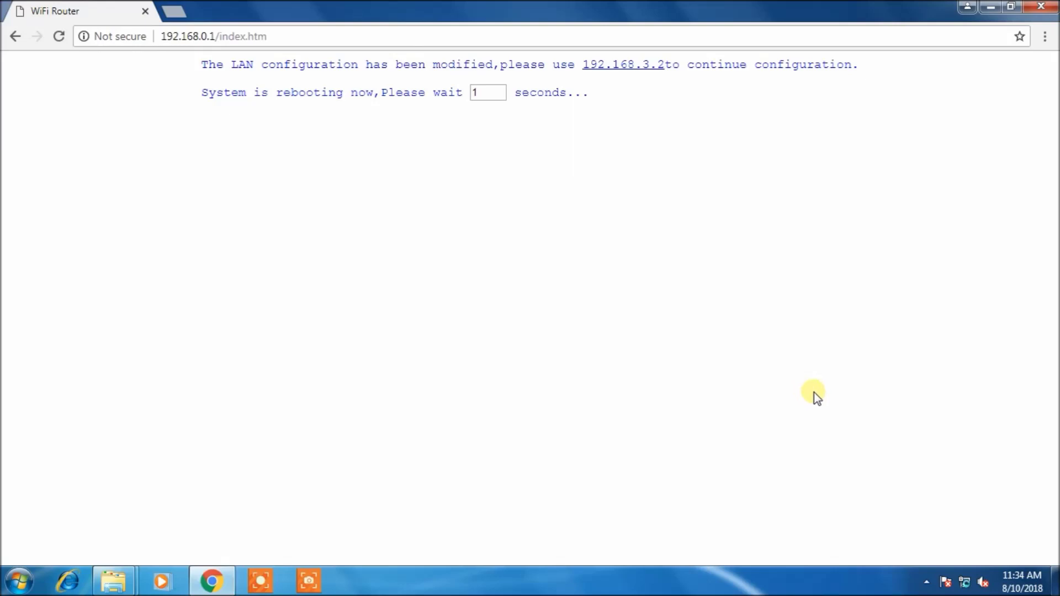
# After 192.168.3.2 times out, operate the taskbar tray icons and close Chrome
pyautogui.click(926, 584)
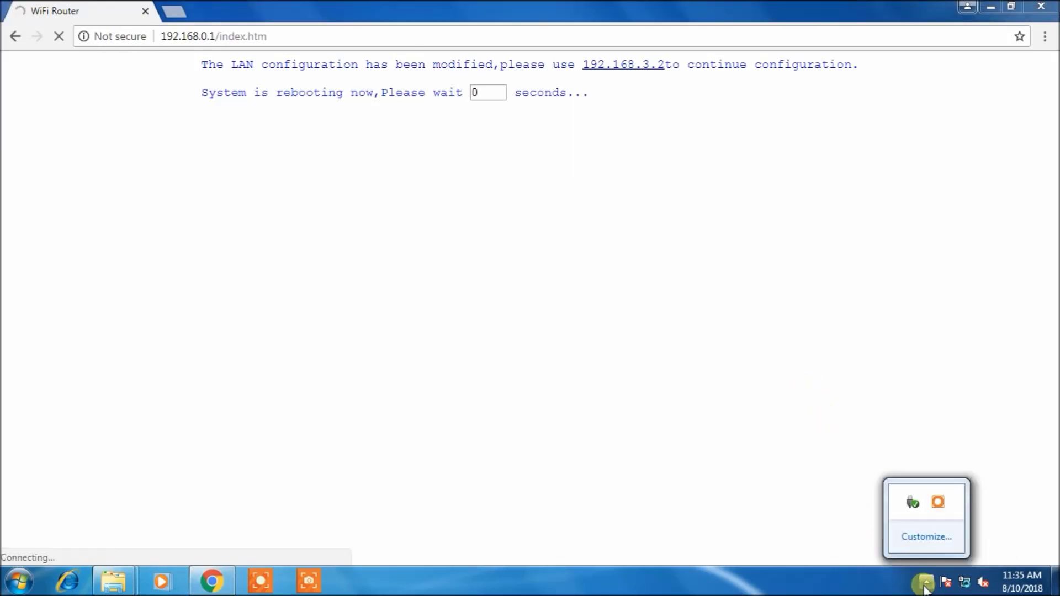
pyautogui.click(940, 502)
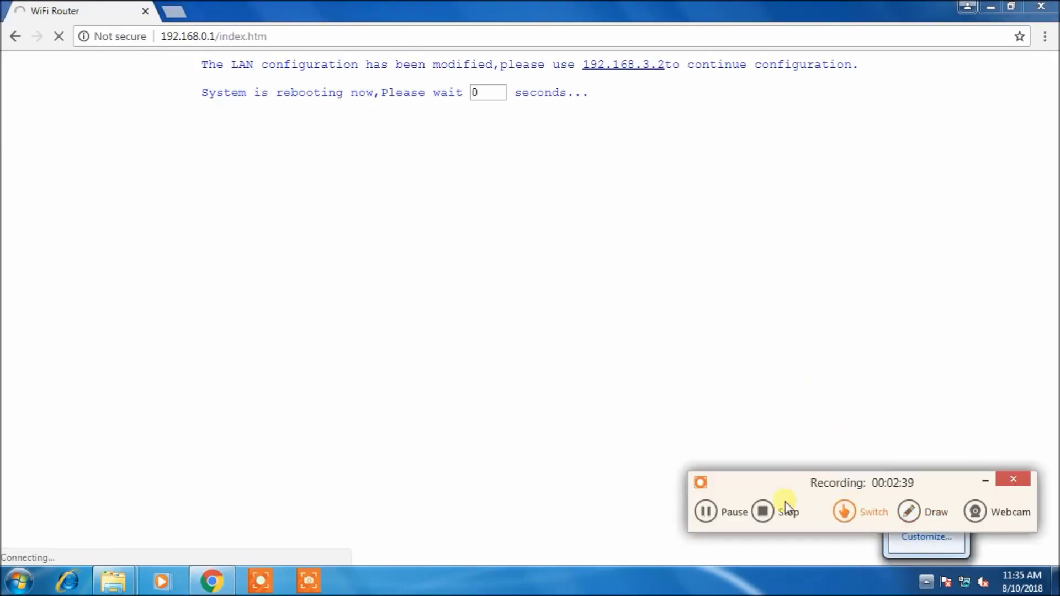
pyautogui.click(983, 483)
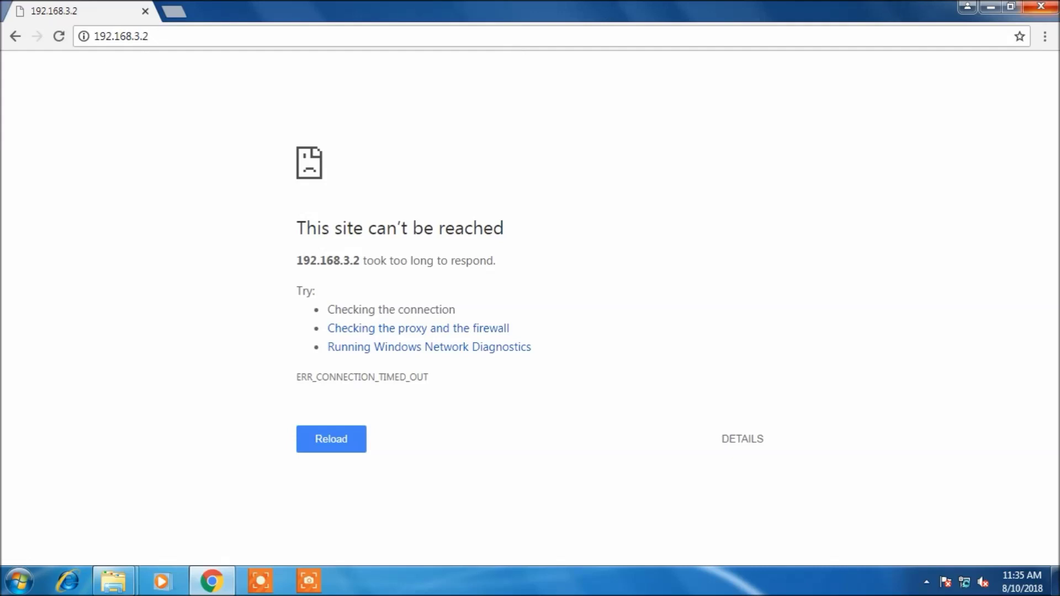
pyautogui.click(1041, 7)
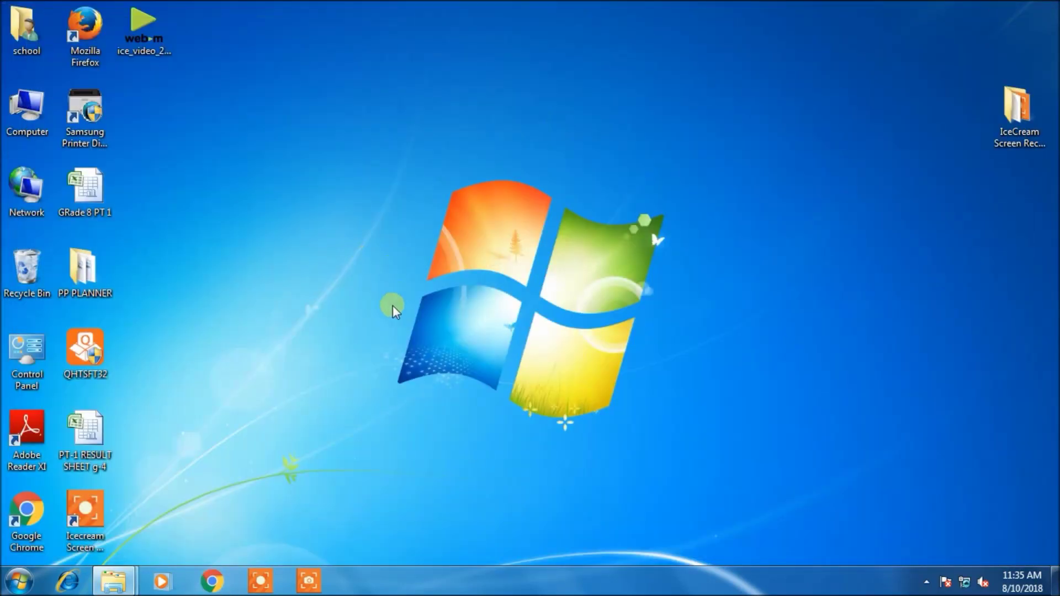
# Relaunch Chrome and try a youtube search from the Google page
pyautogui.doubleClick(27, 513)
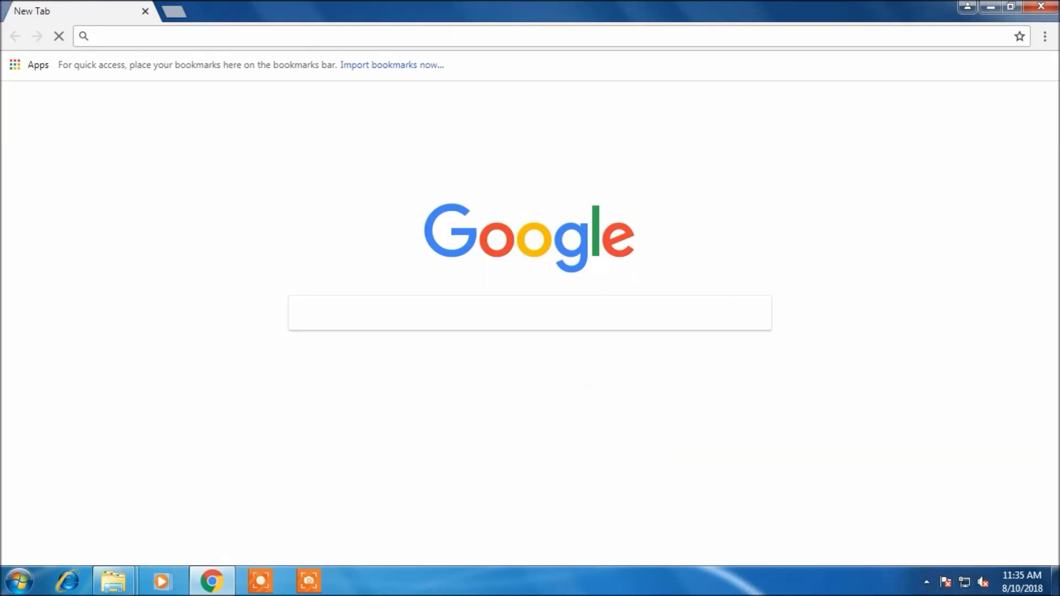
pyautogui.click(405, 315)
pyautogui.write('youtube')
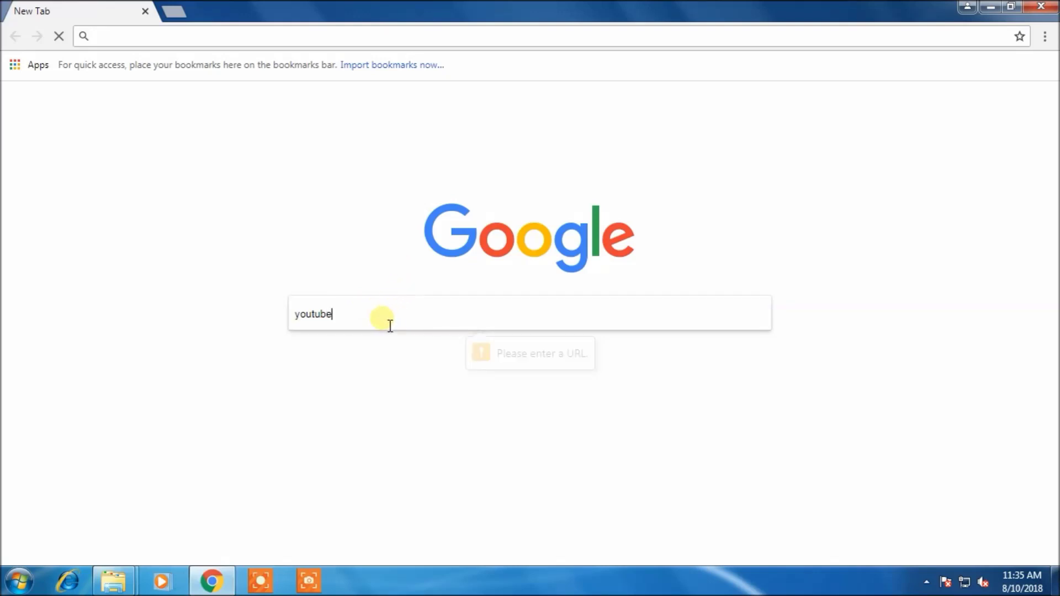
pyautogui.press('BackSpace')
pyautogui.press('BackSpace')
pyautogui.press('BackSpace')
pyautogui.press('BackSpace')
pyautogui.press('BackSpace')
pyautogui.press('BackSpace')
pyautogui.press('BackSpace')
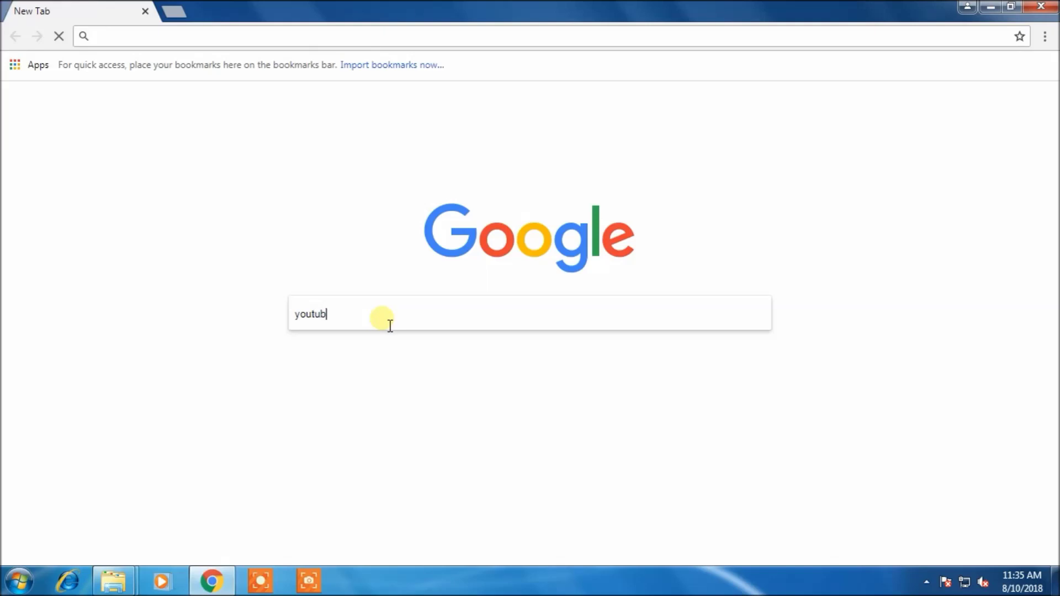
pyautogui.press('Return')
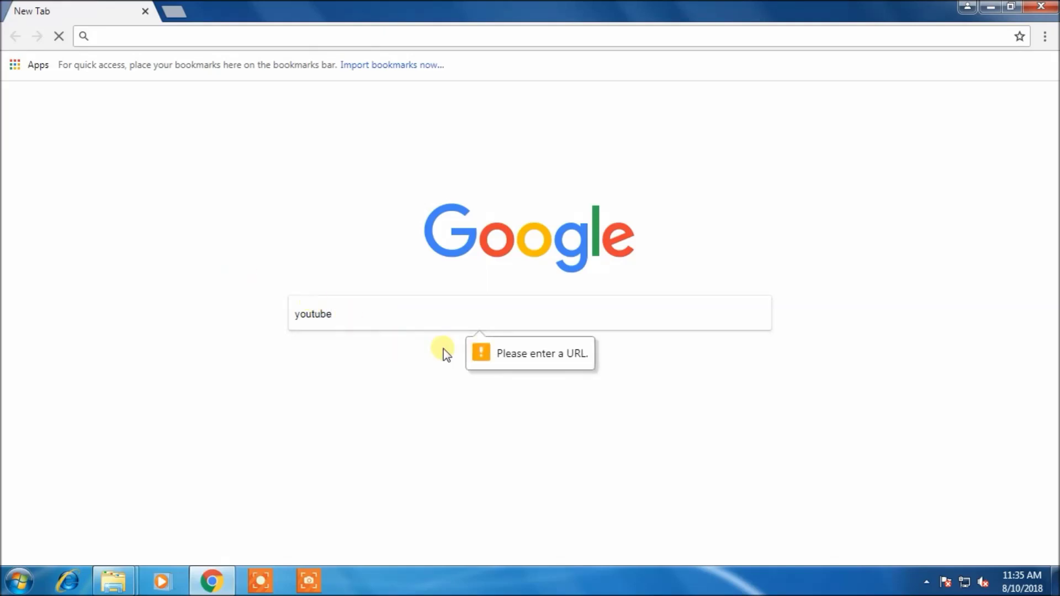
# Search Google for youtube from the address bar
pyautogui.click(168, 38)
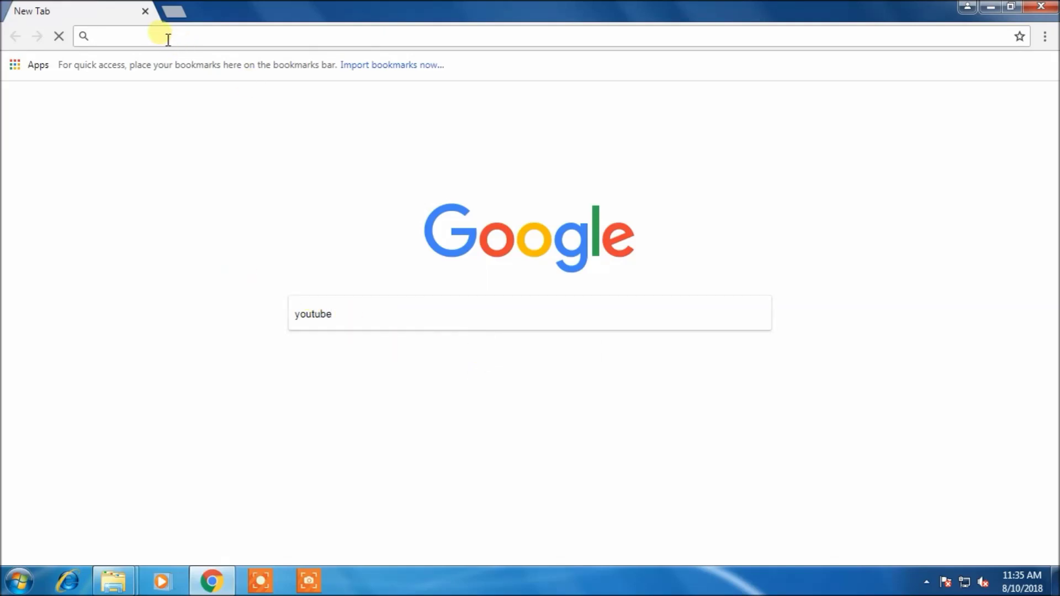
pyautogui.write('youtube')
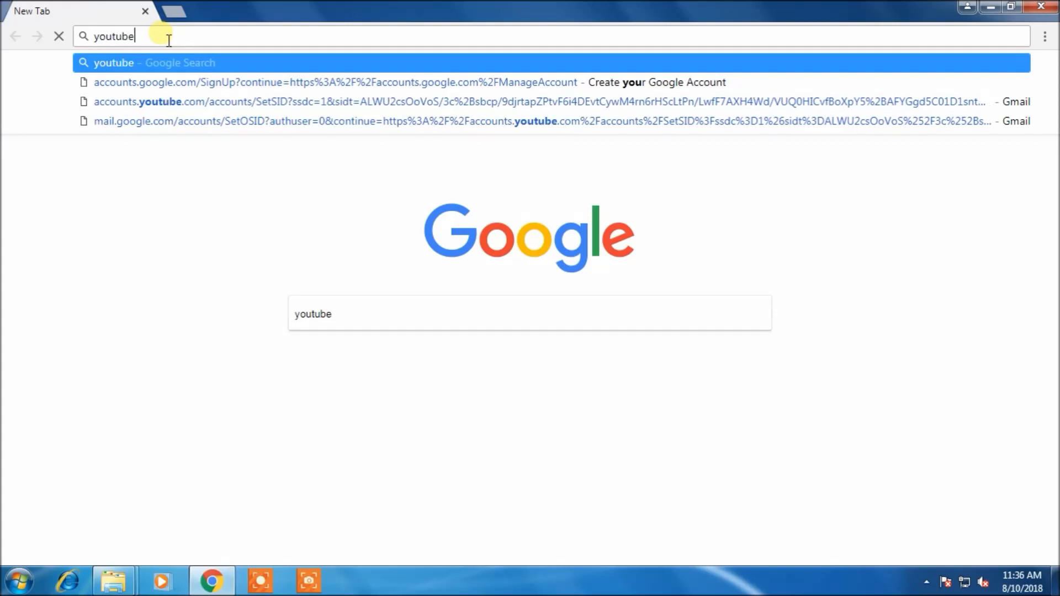
pyautogui.press('Return')
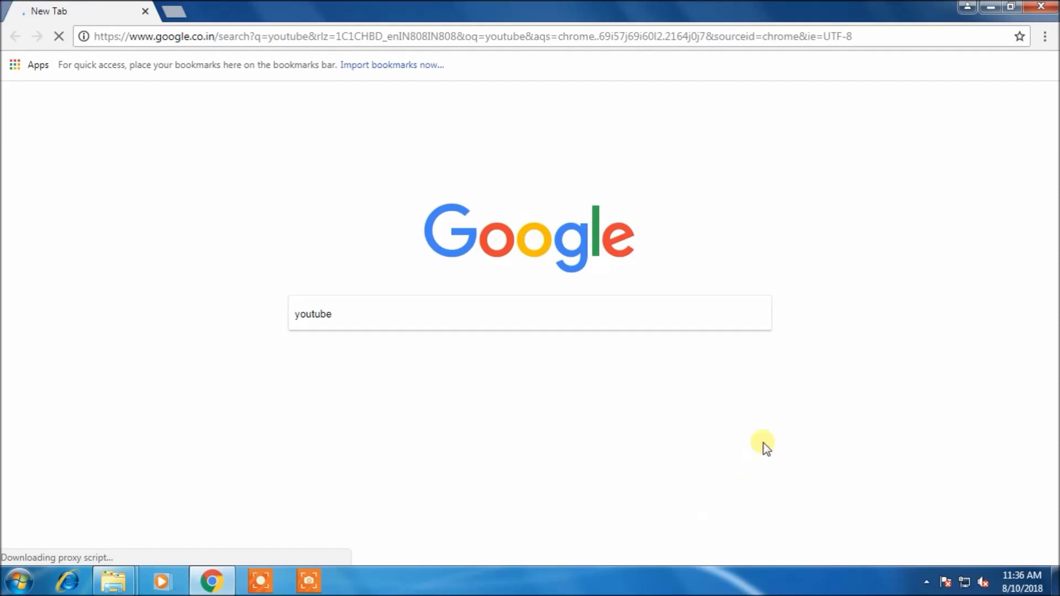
pyautogui.click(927, 582)
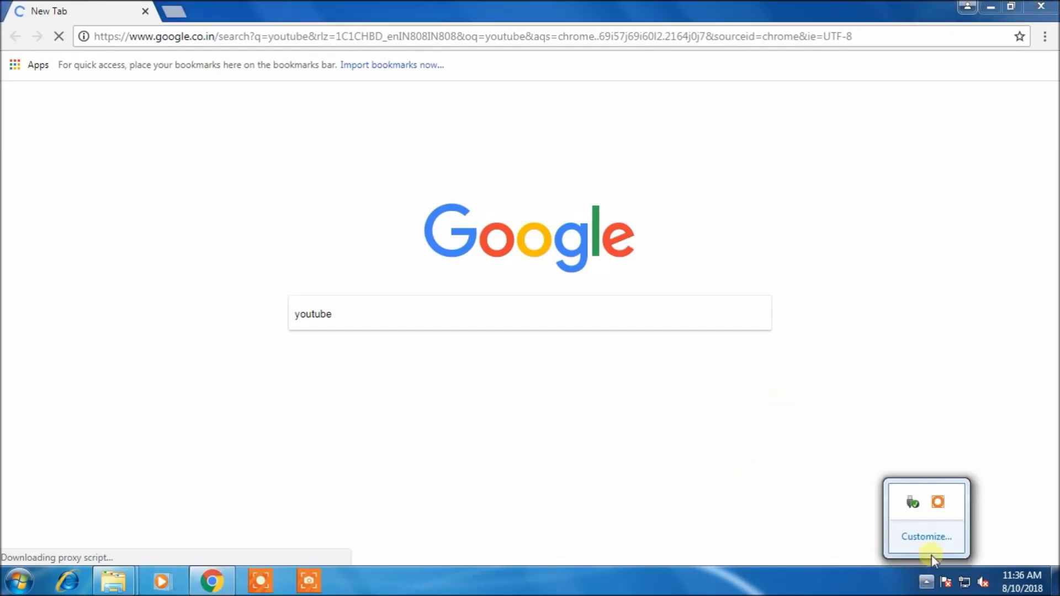
pyautogui.click(942, 504)
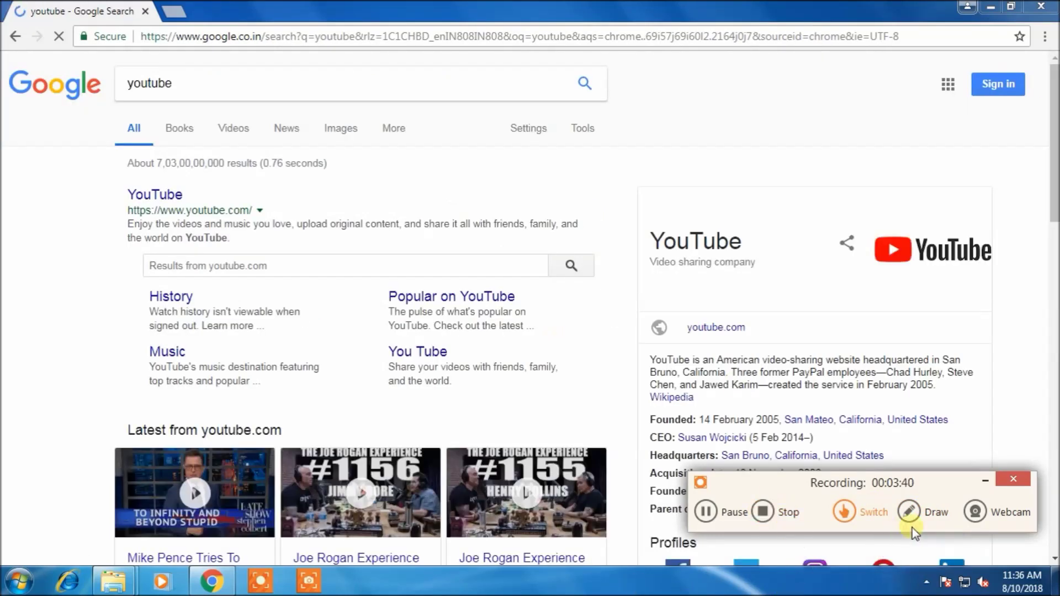
# Open YouTube from the results and play the trending ISHARE TERE lyrical video
pyautogui.click(985, 481)
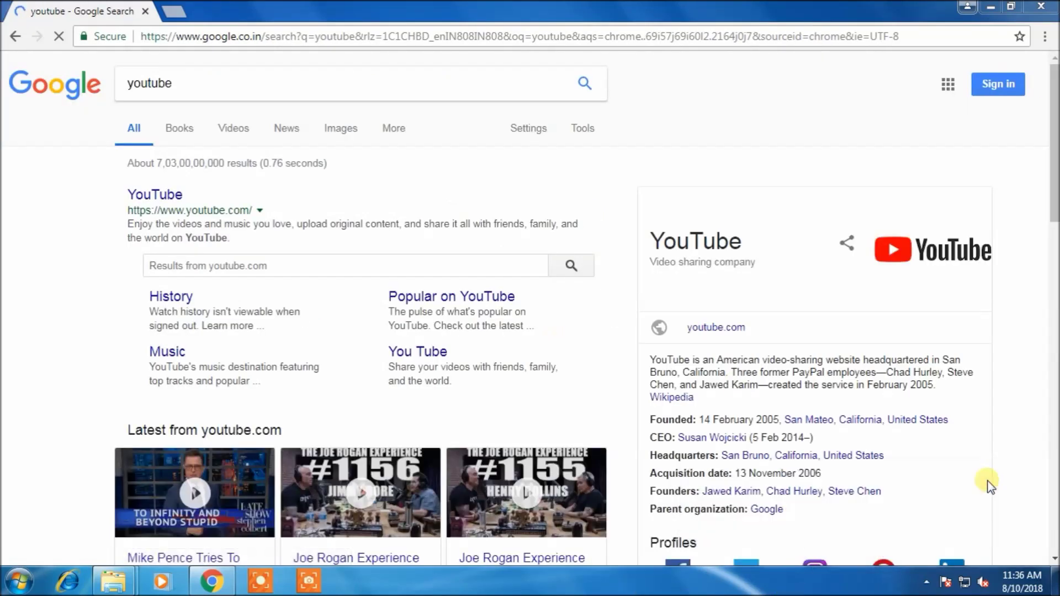
pyautogui.click(160, 204)
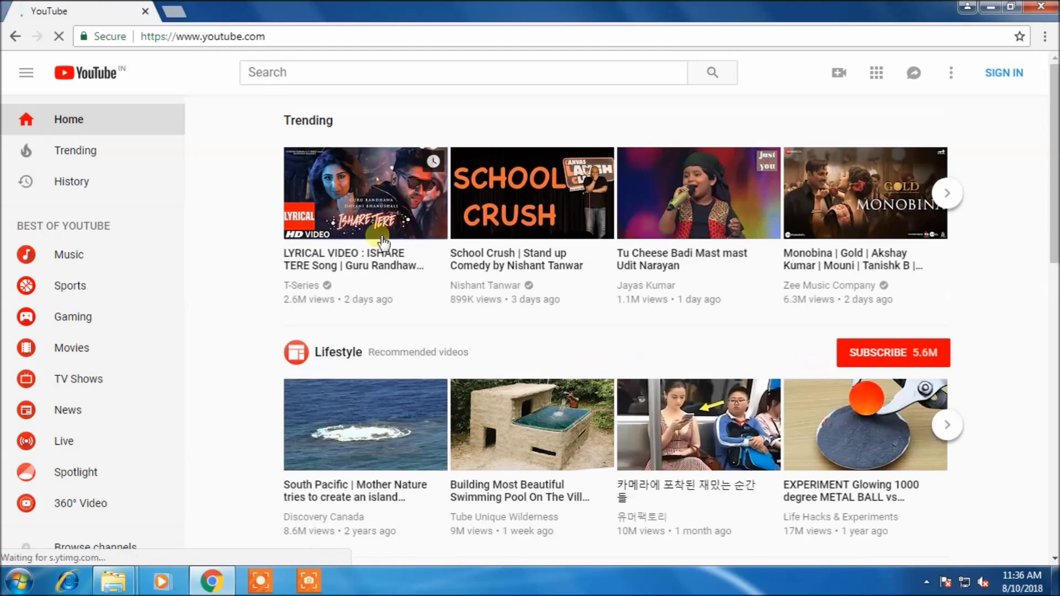
pyautogui.click(389, 211)
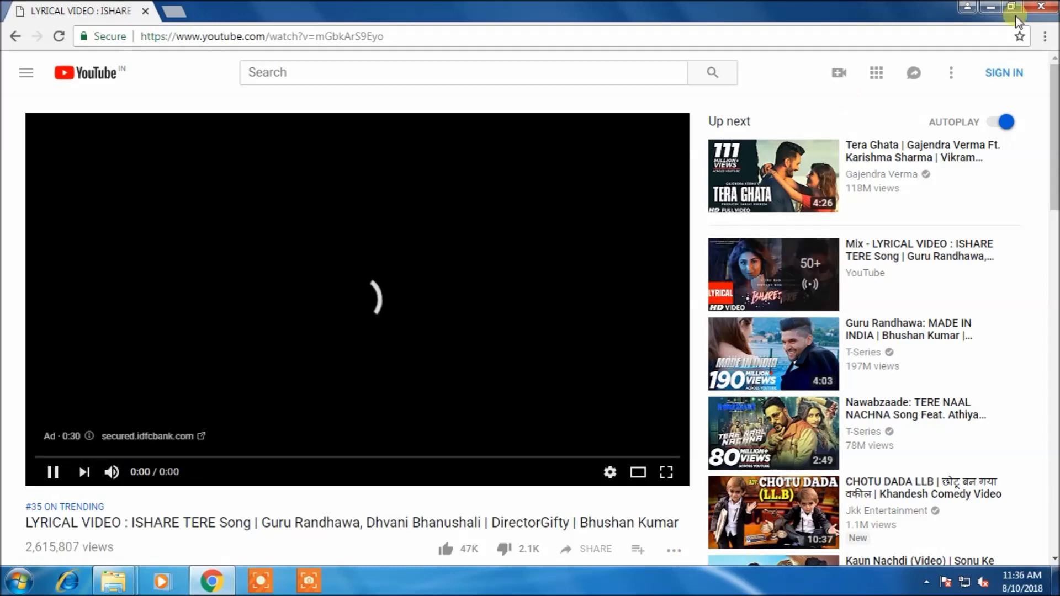
# Minimize Chrome to the desktop and operate the taskbar tray icons
pyautogui.click(990, 6)
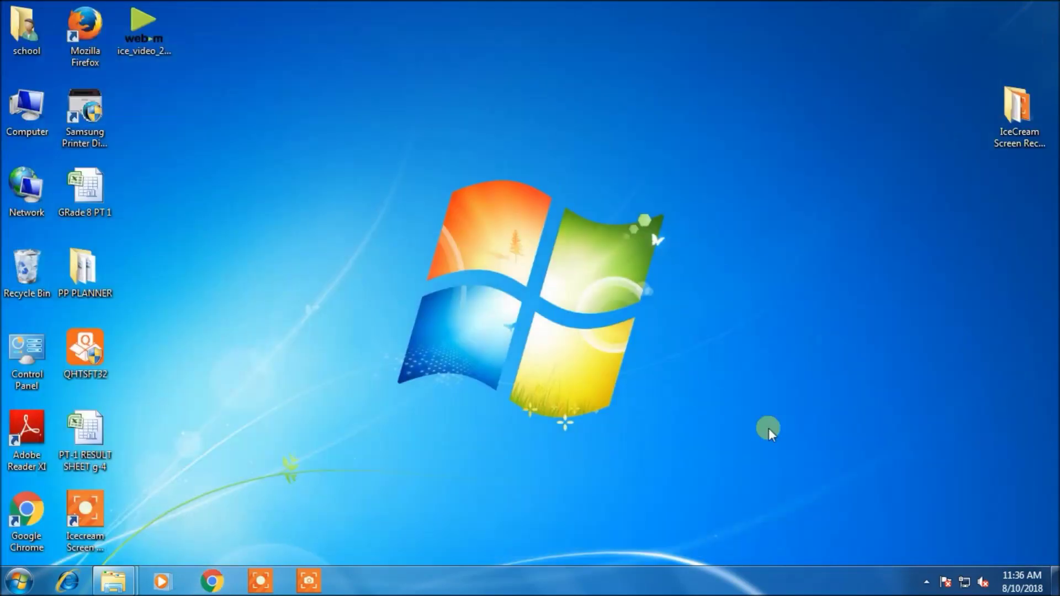
pyautogui.click(917, 578)
pyautogui.click(941, 505)
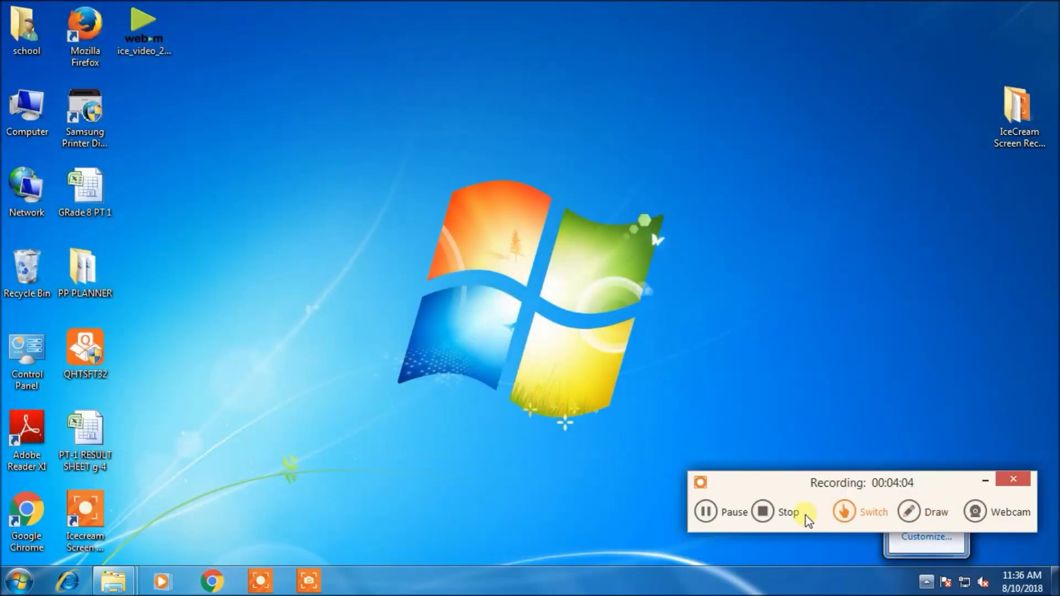